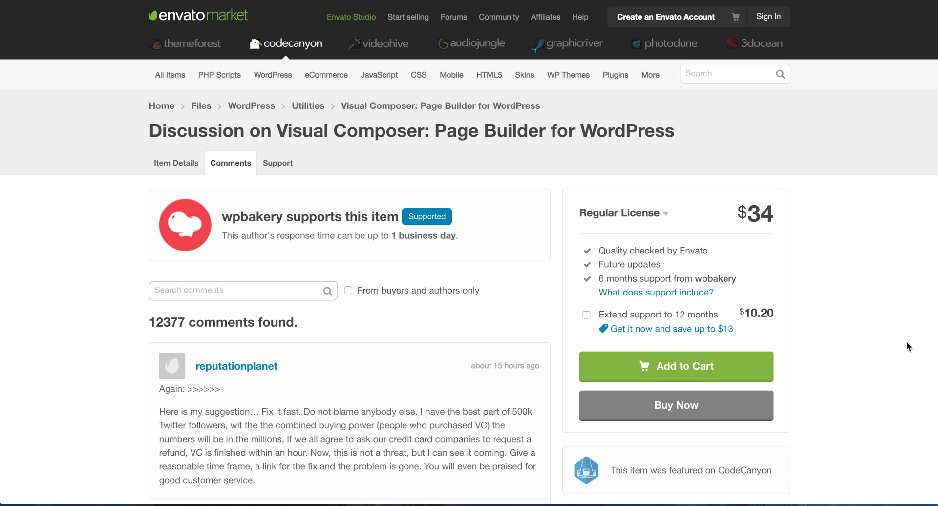
Scroll the Dashboard welcome panel and choose 'Edit your front page' to edit the Home page
{"action": "scroll", "coordinate": [907, 342], "scroll_direction": "down", "scroll_amount": 8}
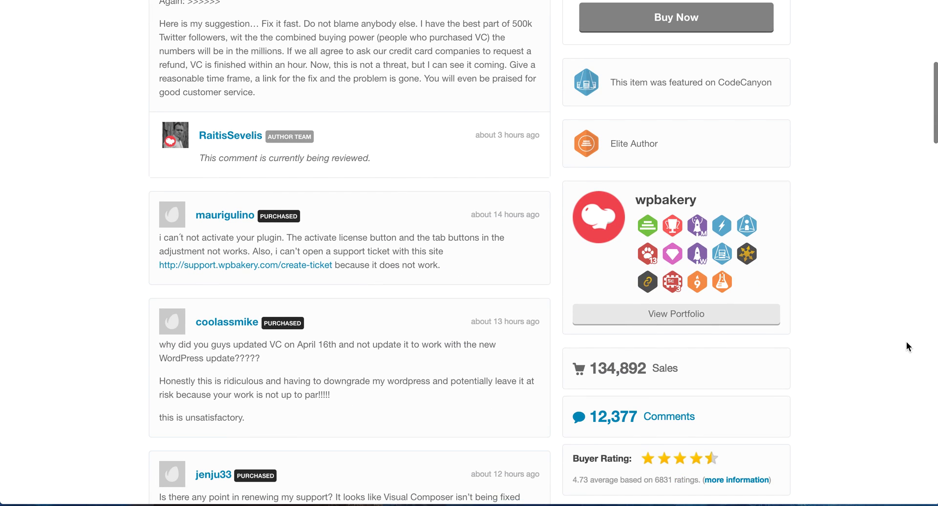
{"action": "scroll", "coordinate": [907, 342], "scroll_direction": "down", "scroll_amount": 3}
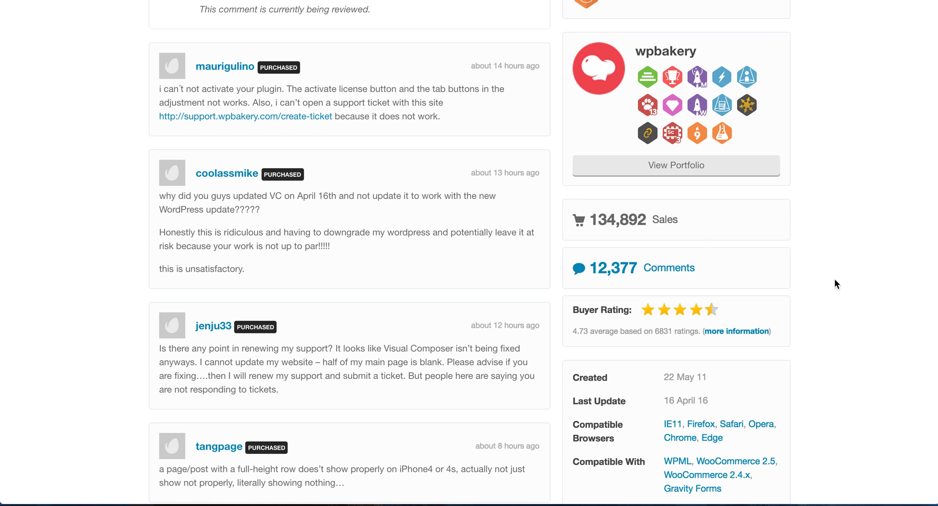
{"action": "scroll", "coordinate": [834, 283], "scroll_direction": "down", "scroll_amount": 2}
{"action": "scroll", "coordinate": [834, 280], "scroll_direction": "down", "scroll_amount": 10}
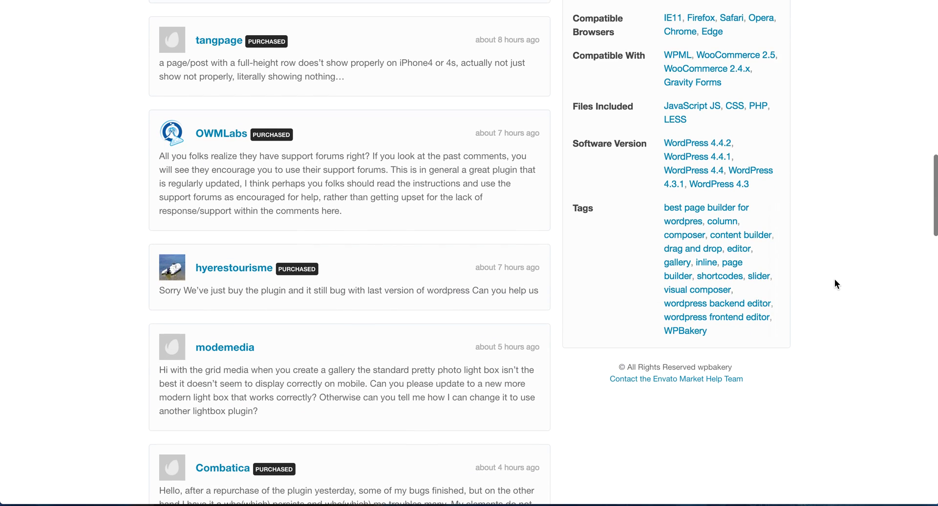
{"action": "scroll", "coordinate": [835, 284], "scroll_direction": "down", "scroll_amount": 5}
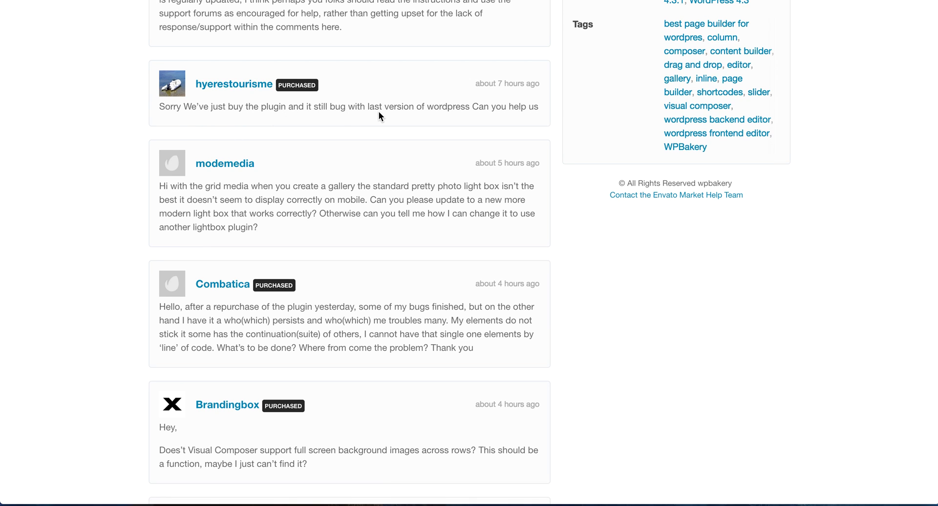
{"action": "scroll", "coordinate": [450, 340], "scroll_direction": "down", "scroll_amount": 7}
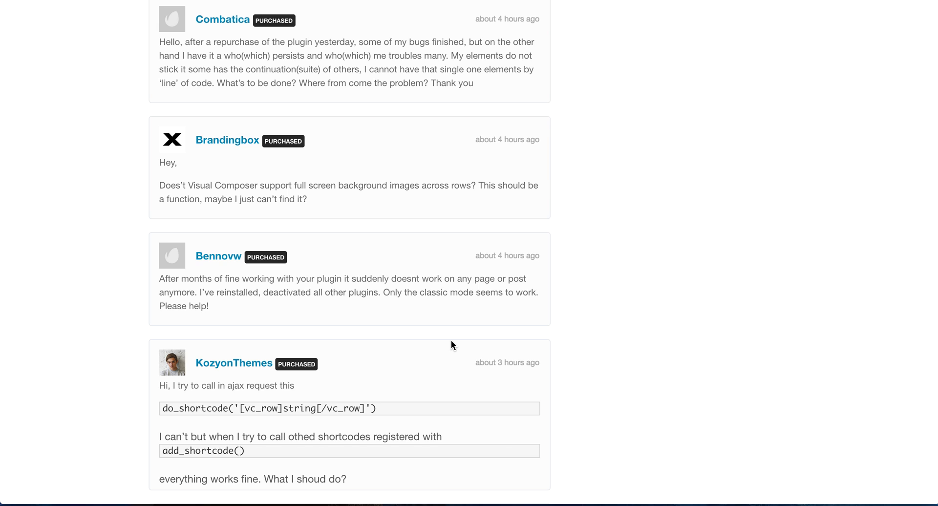
{"action": "scroll", "coordinate": [451, 340], "scroll_direction": "down", "scroll_amount": 5}
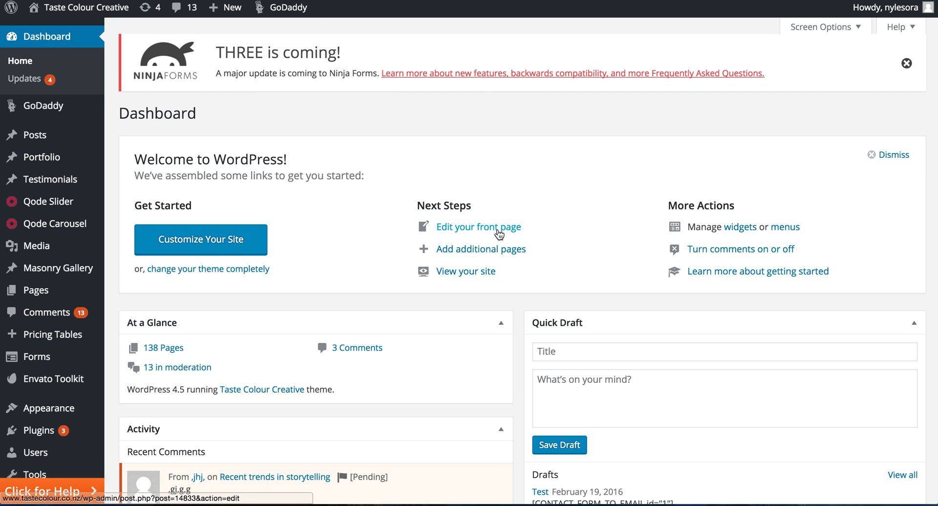
{"action": "left_click", "coordinate": [499, 235]}
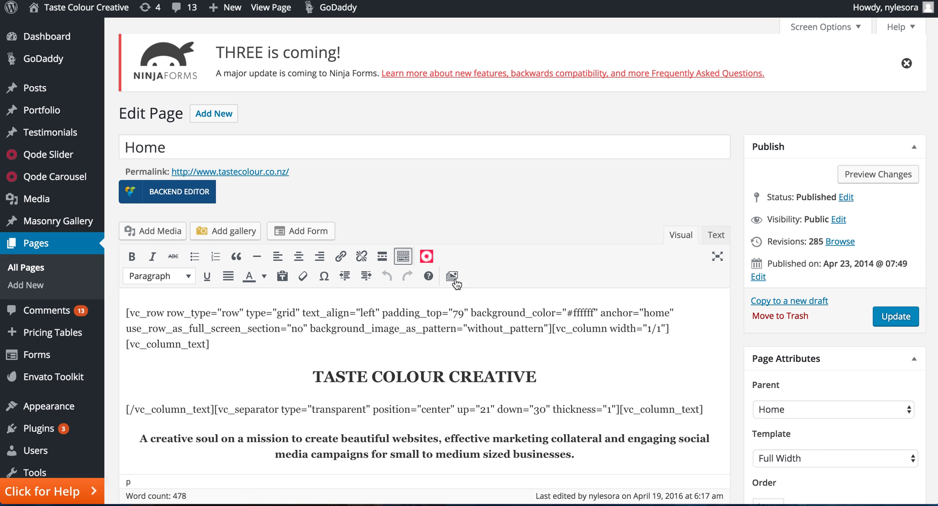
Switch the Home page to the Backend Editor, finding no page elements, then check and close Add element
{"action": "left_click", "coordinate": [194, 193]}
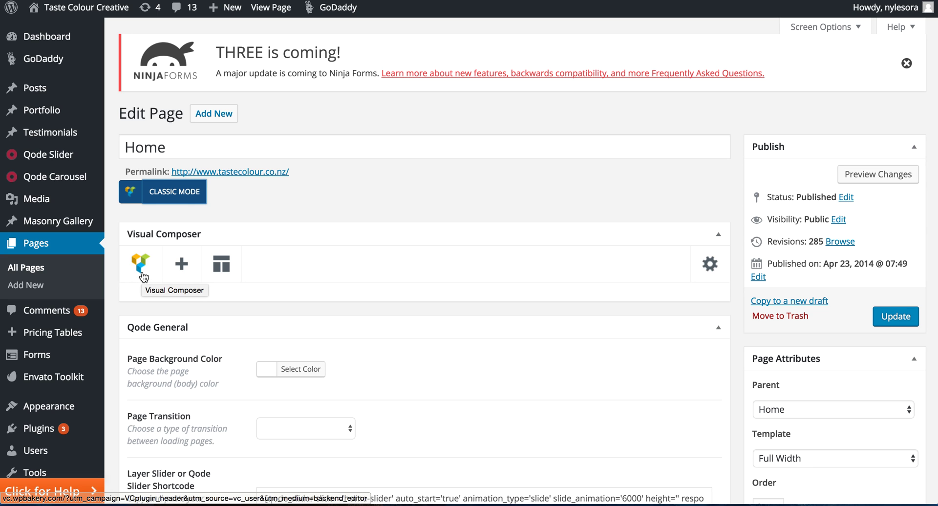
{"action": "scroll", "coordinate": [425, 252], "scroll_direction": "down", "scroll_amount": 10}
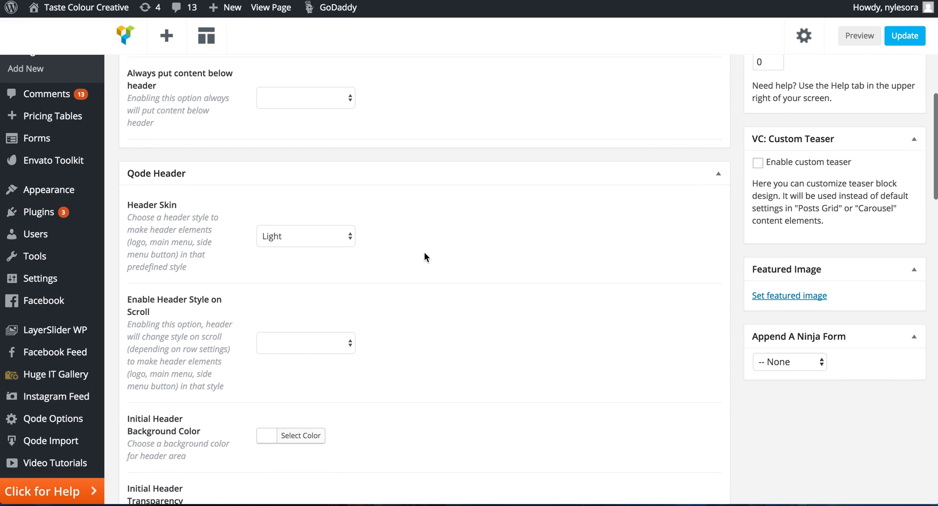
{"action": "scroll", "coordinate": [424, 252], "scroll_direction": "down", "scroll_amount": 5}
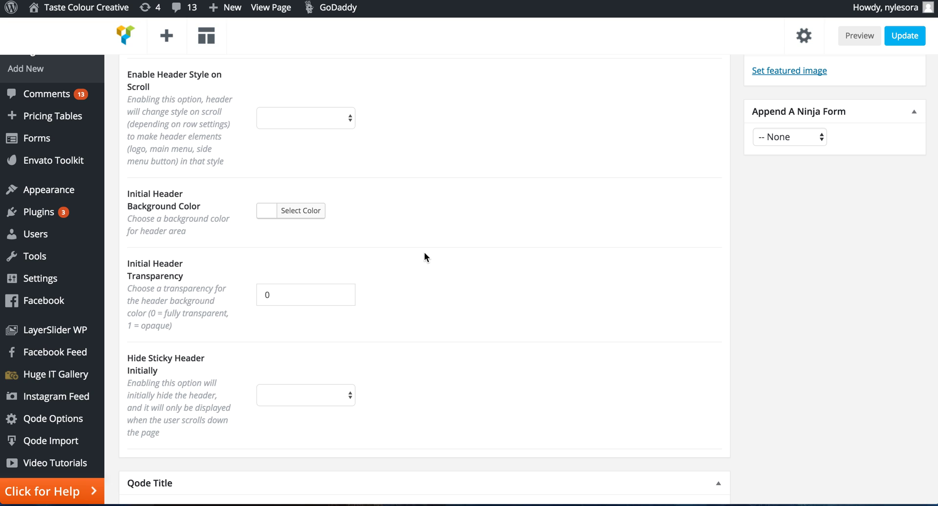
{"action": "scroll", "coordinate": [424, 257], "scroll_direction": "down", "scroll_amount": 5}
{"action": "scroll", "coordinate": [424, 252], "scroll_direction": "down", "scroll_amount": 20}
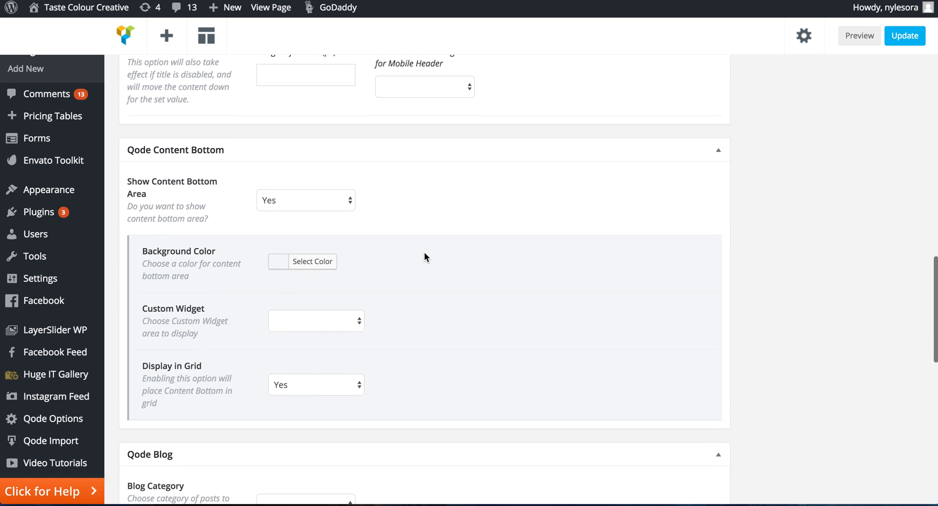
{"action": "scroll", "coordinate": [424, 253], "scroll_direction": "up", "scroll_amount": 20}
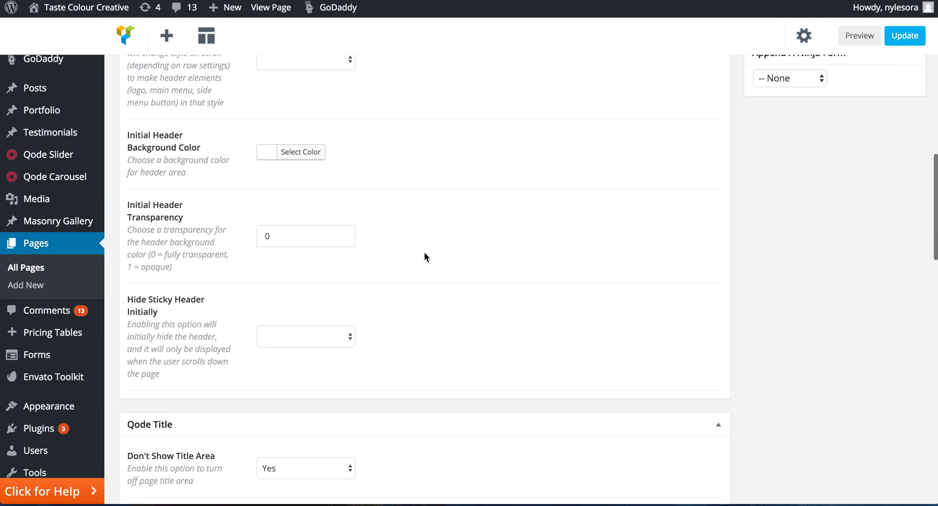
{"action": "left_click", "coordinate": [174, 267]}
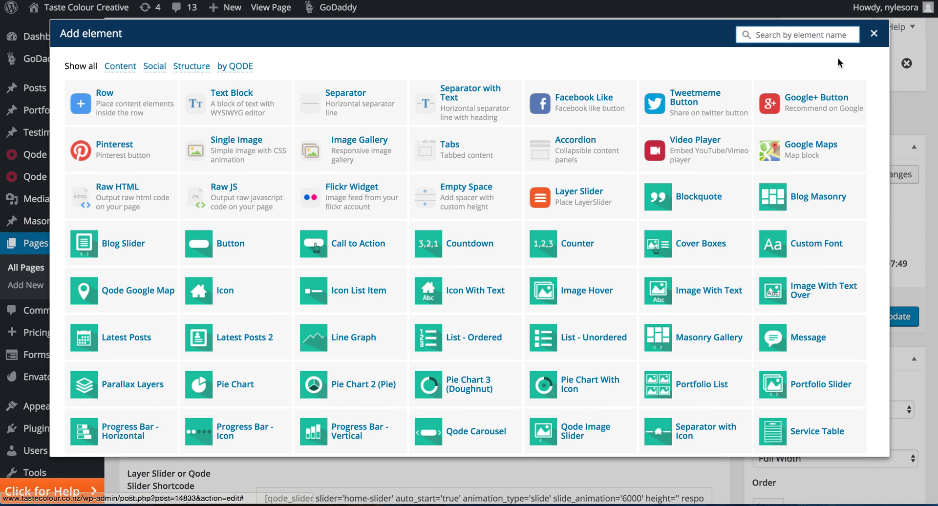
{"action": "left_click", "coordinate": [874, 33]}
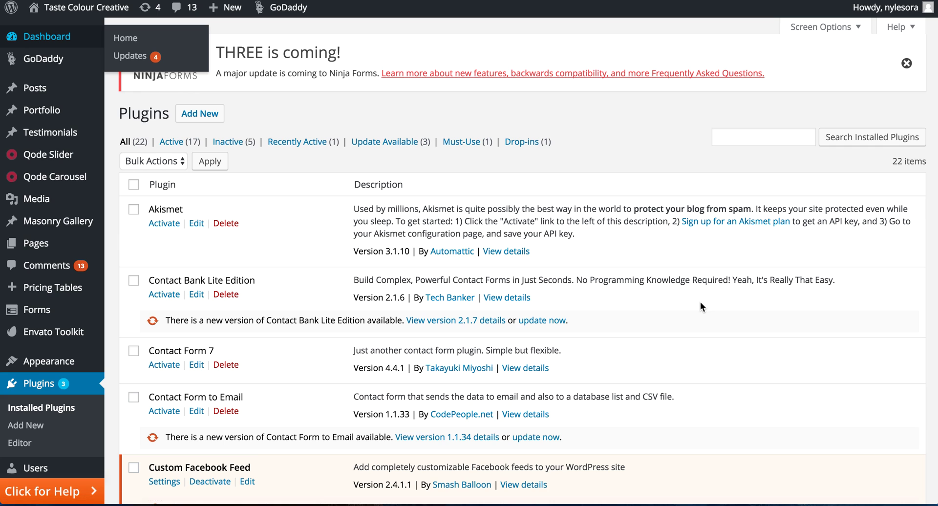
Deactivate the WPBakery Visual Composer plugin in the Installed Plugins list
{"action": "scroll", "coordinate": [700, 304], "scroll_direction": "down", "scroll_amount": 5}
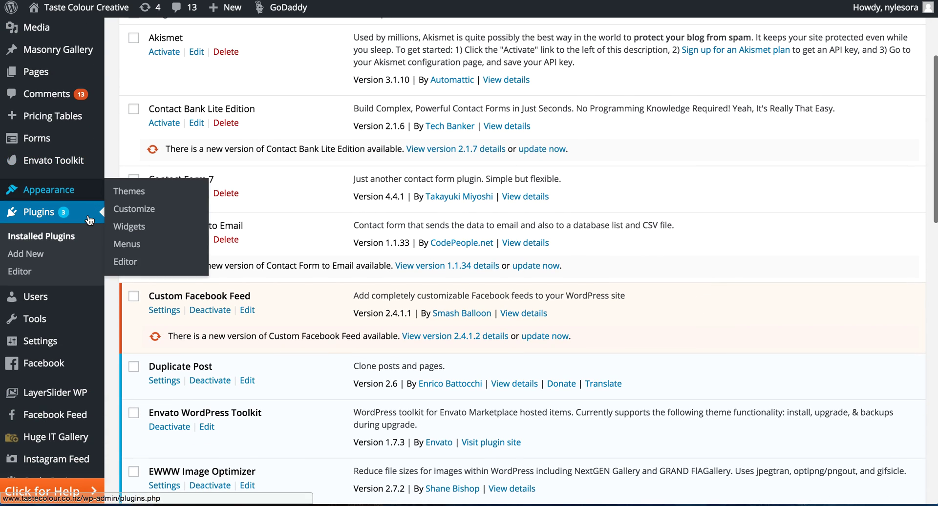
{"action": "scroll", "coordinate": [463, 359], "scroll_direction": "down", "scroll_amount": 12}
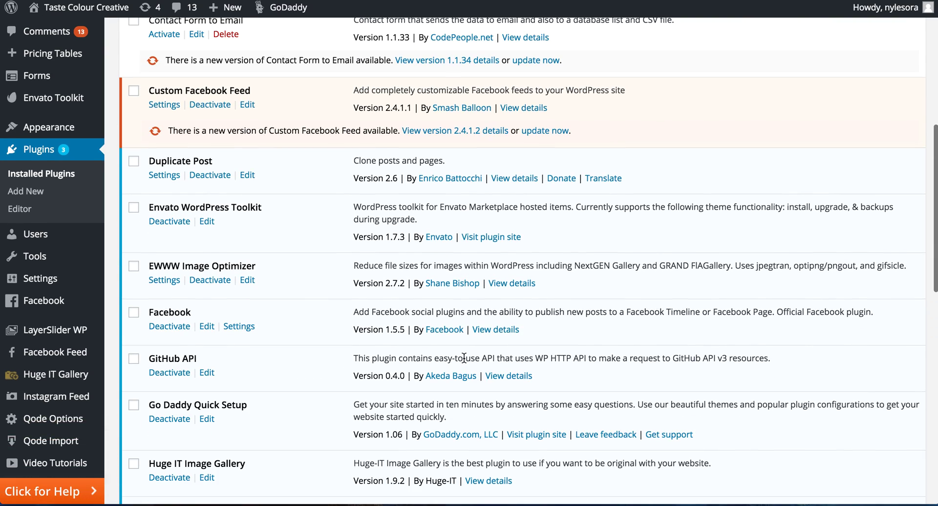
{"action": "scroll", "coordinate": [464, 357], "scroll_direction": "down", "scroll_amount": 7}
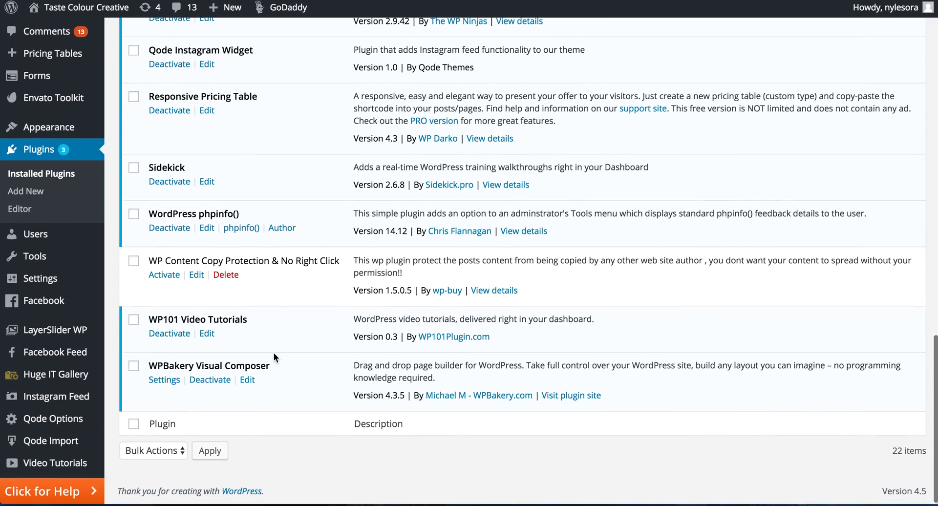
{"action": "left_click", "coordinate": [209, 383]}
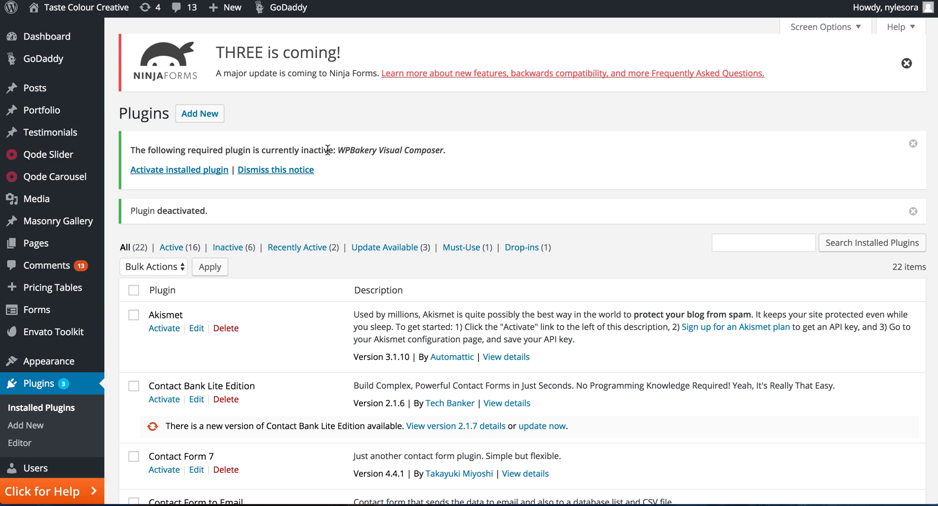
Choose Delete under the deactivated WPBakery Visual Composer plugin
{"action": "scroll", "coordinate": [399, 282], "scroll_direction": "down", "scroll_amount": 1}
{"action": "scroll", "coordinate": [400, 281], "scroll_direction": "down", "scroll_amount": 15}
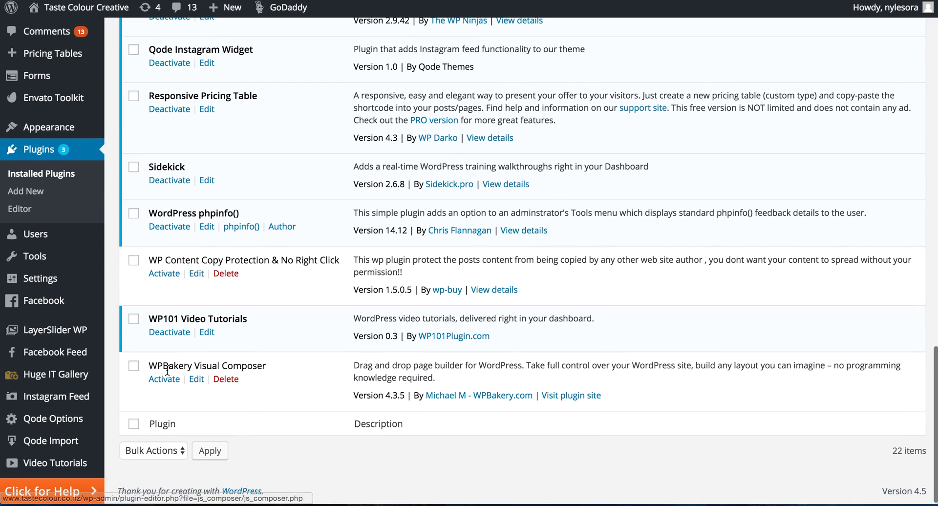
{"action": "left_click", "coordinate": [225, 382]}
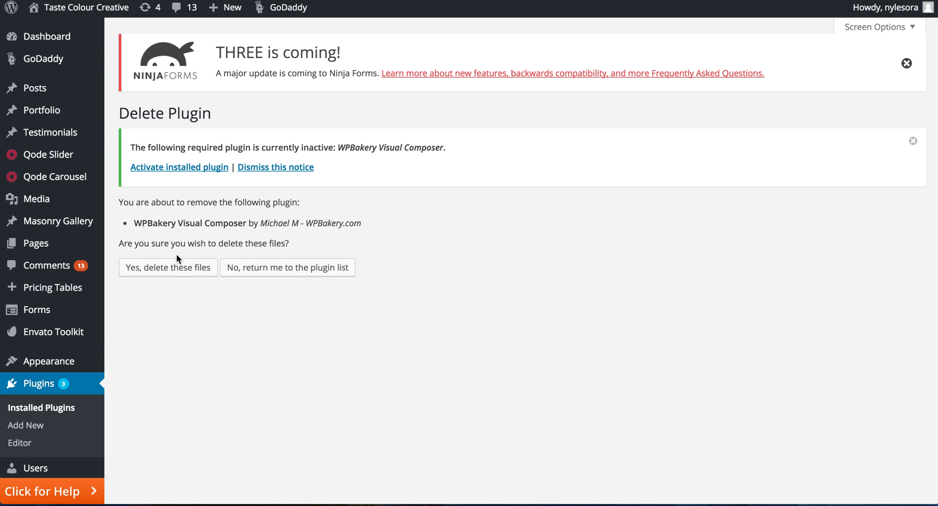
Confirm 'Yes, delete these files' to remove WPBakery Visual Composer, leaving 21 plugins
{"action": "left_click", "coordinate": [176, 272]}
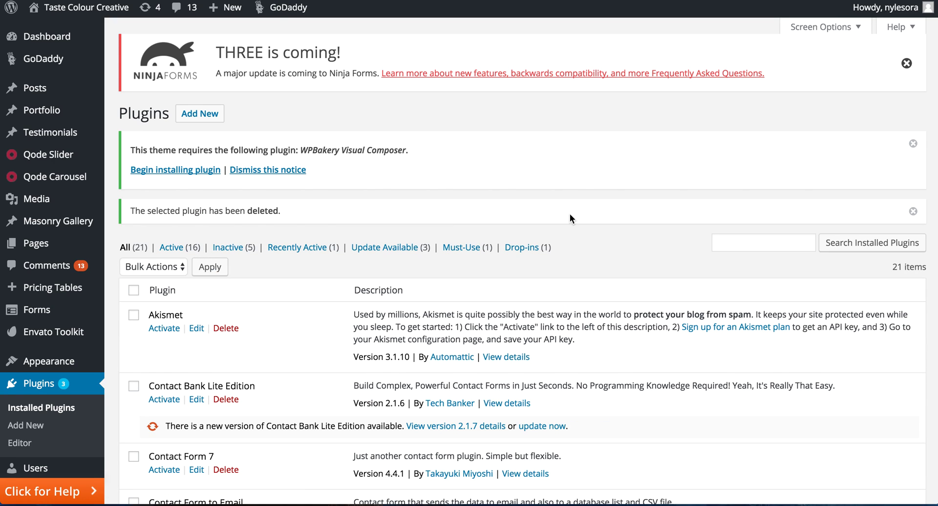
{"action": "scroll", "coordinate": [570, 213], "scroll_direction": "down", "scroll_amount": 14}
{"action": "scroll", "coordinate": [569, 214], "scroll_direction": "down", "scroll_amount": 8}
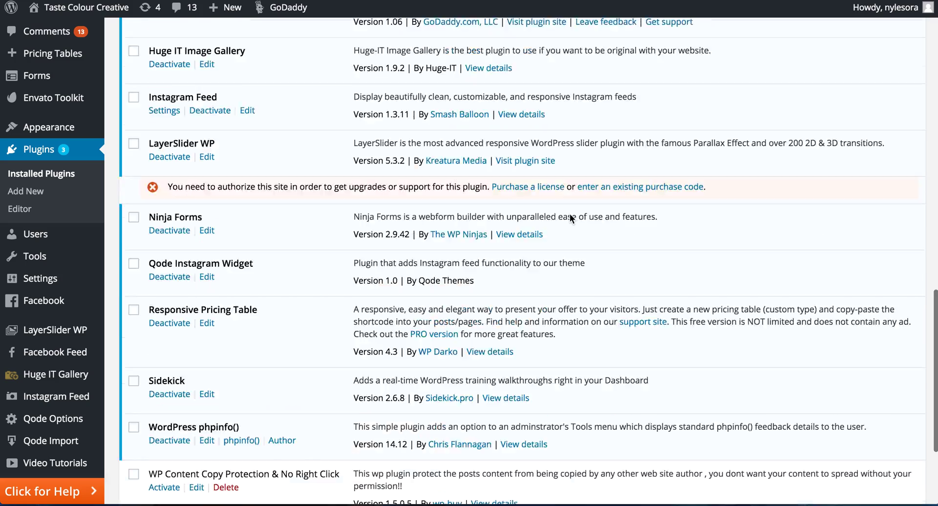
{"action": "scroll", "coordinate": [570, 213], "scroll_direction": "up", "scroll_amount": 20}
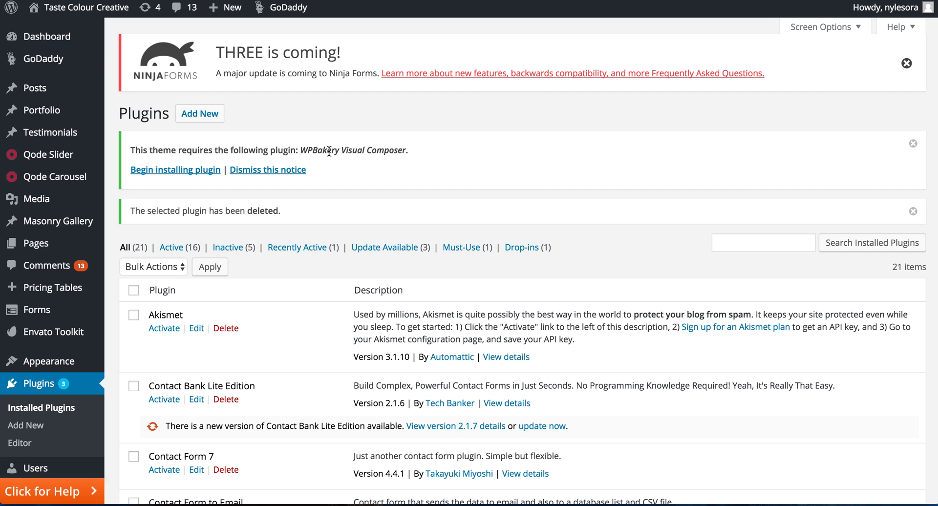
Install WPBakery Visual Composer from the theme's required plugins installer
{"action": "left_click", "coordinate": [199, 171]}
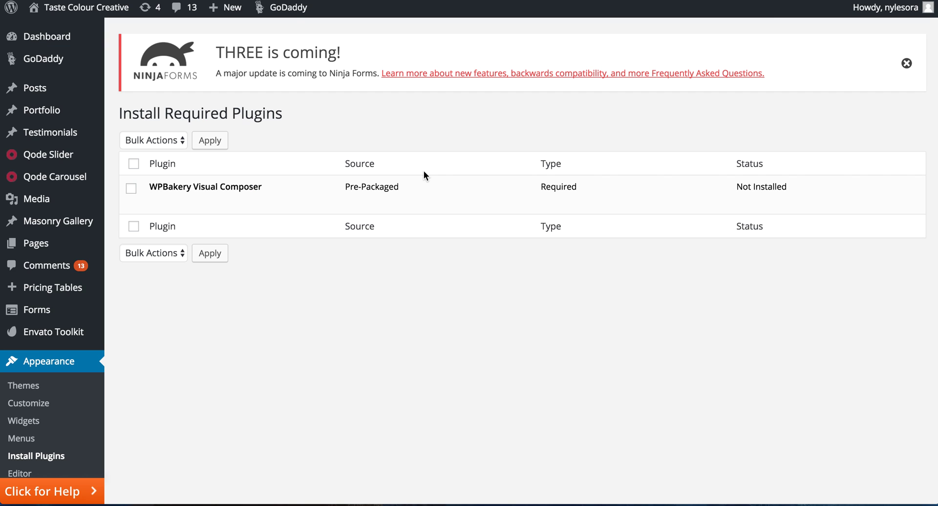
{"action": "mouse_move", "coordinate": [152, 184]}
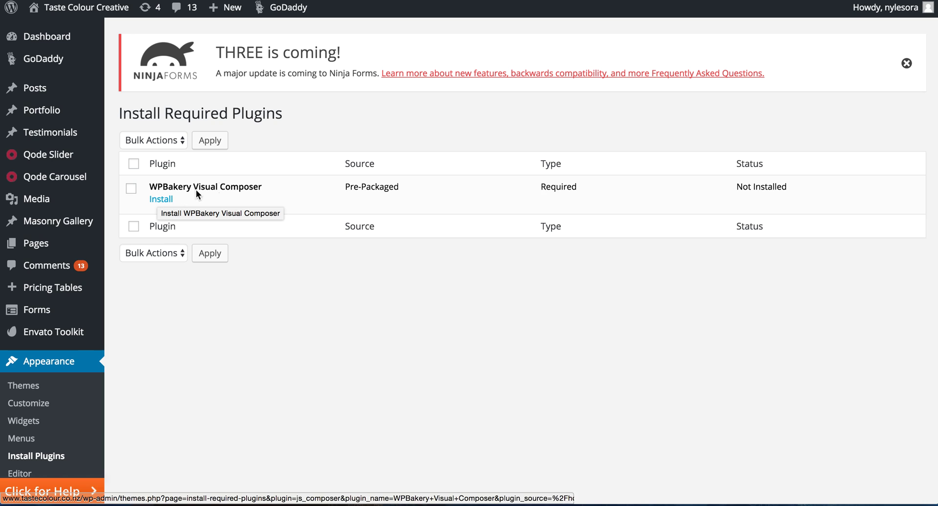
{"action": "left_click", "coordinate": [166, 200]}
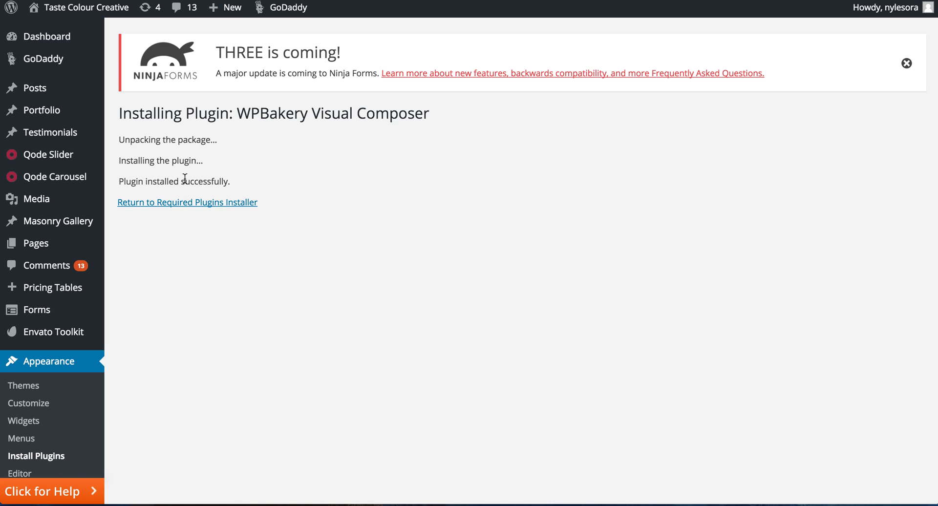
Activate the newly installed WPBakery Visual Composer from the Required Plugins Installer list
{"action": "left_click", "coordinate": [199, 204]}
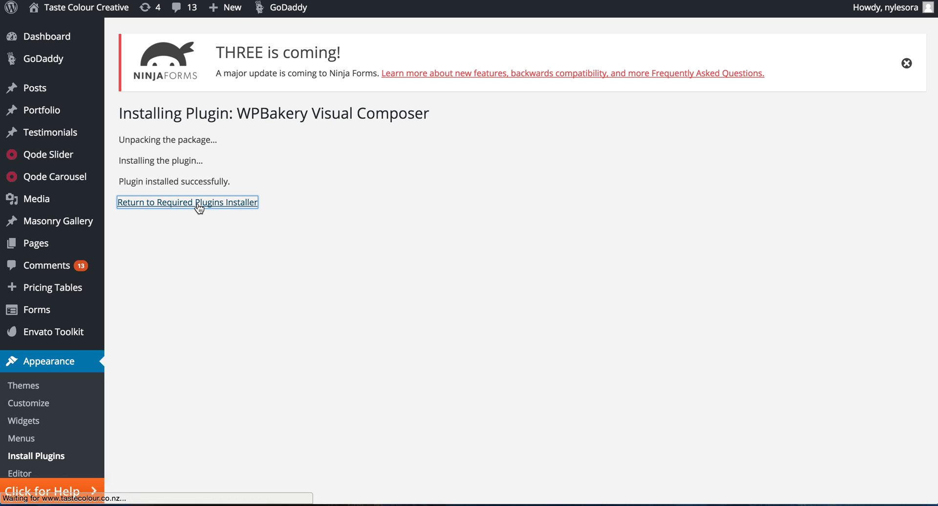
{"action": "mouse_move", "coordinate": [192, 202]}
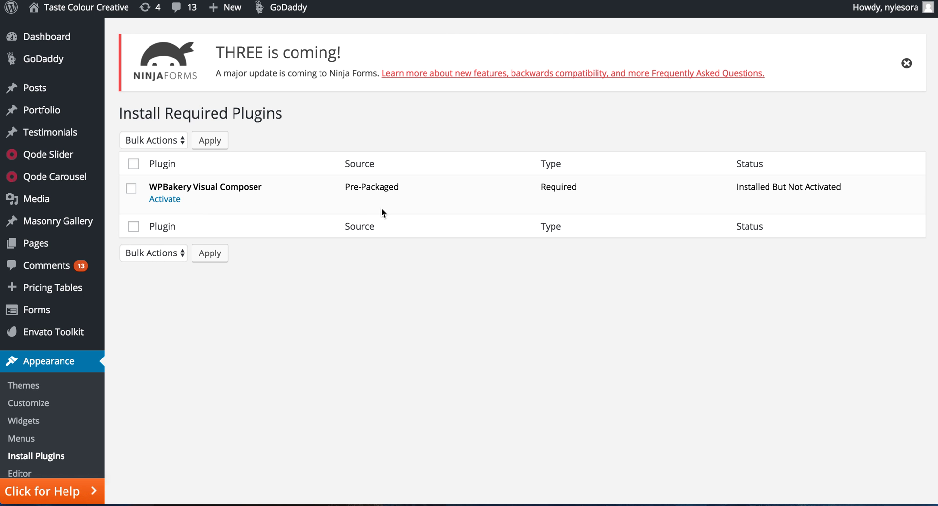
{"action": "left_click", "coordinate": [165, 199]}
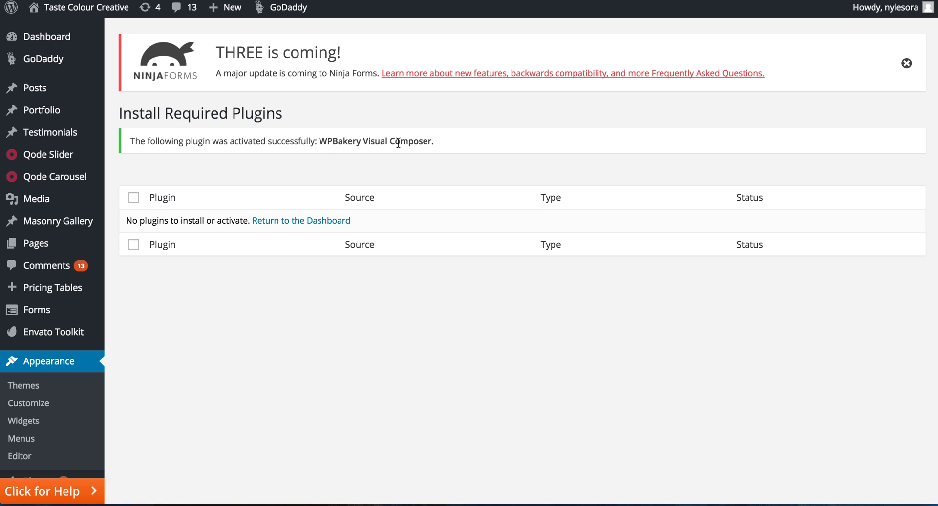
Open the Home page in the Visual Composer Backend Editor and review its restored content blocks
{"action": "mouse_move", "coordinate": [75, 62]}
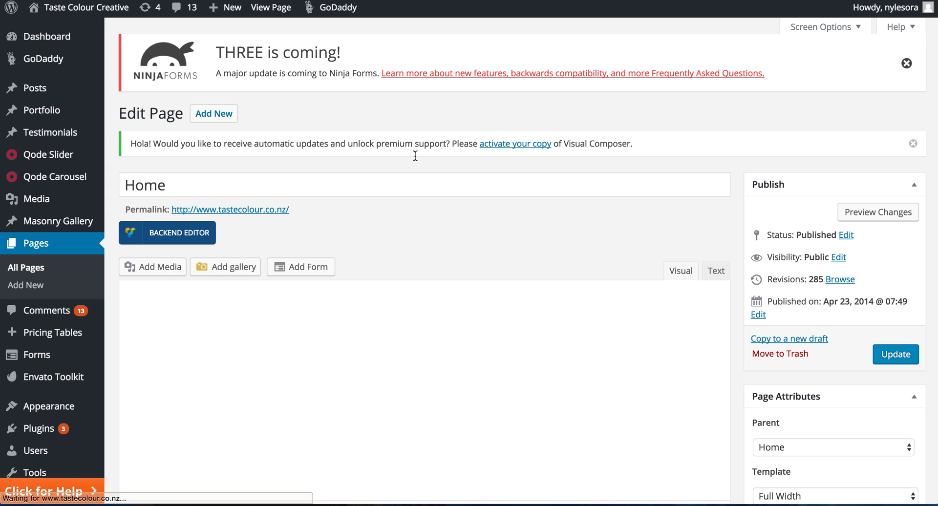
{"action": "left_click", "coordinate": [210, 242]}
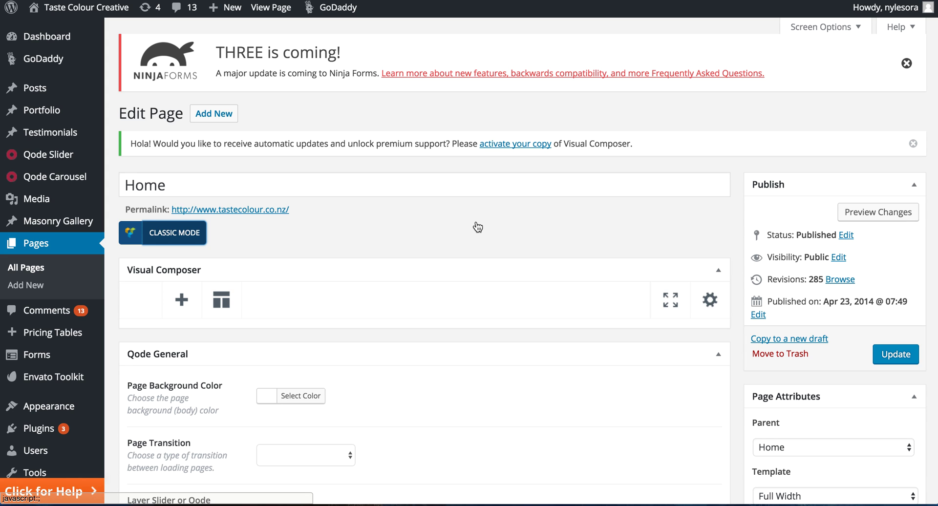
{"action": "scroll", "coordinate": [478, 226], "scroll_direction": "down", "scroll_amount": 10}
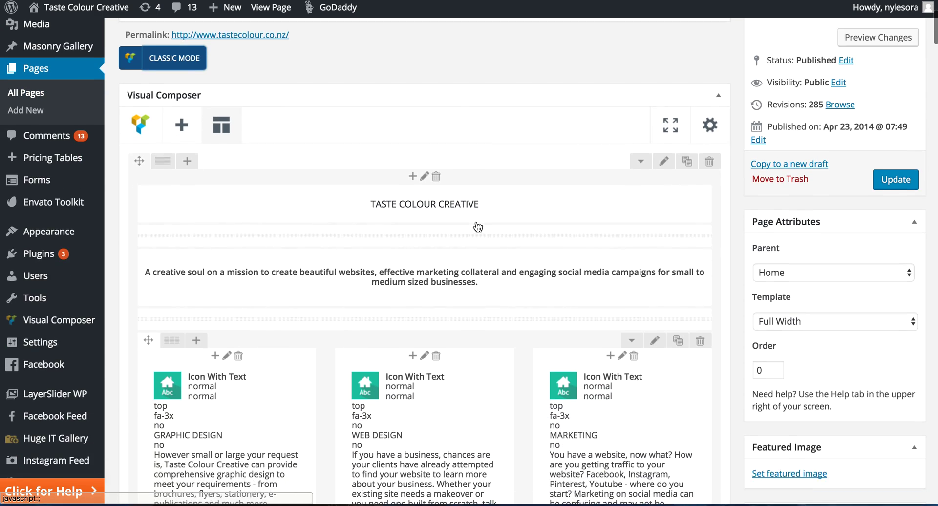
{"action": "scroll", "coordinate": [476, 226], "scroll_direction": "down", "scroll_amount": 4}
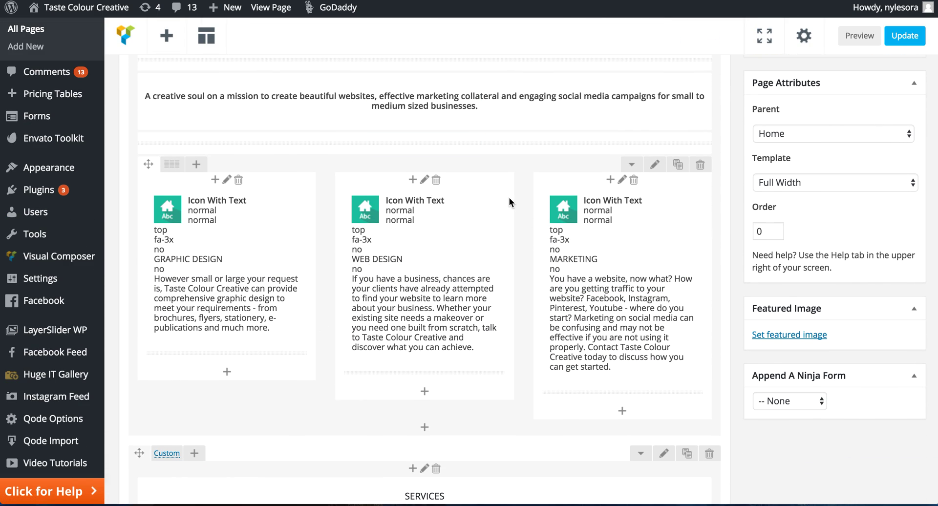
{"action": "scroll", "coordinate": [509, 197], "scroll_direction": "up", "scroll_amount": 11}
{"action": "scroll", "coordinate": [509, 197], "scroll_direction": "down", "scroll_amount": 15}
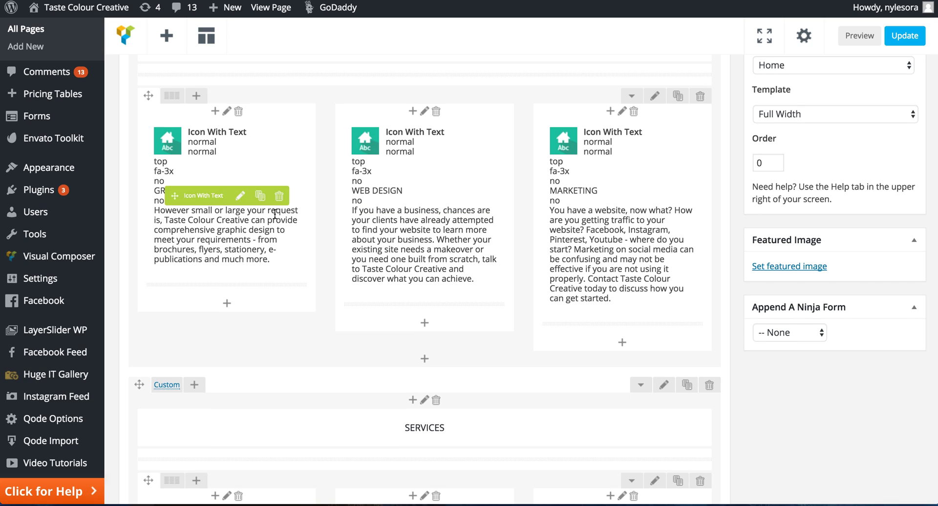
{"action": "scroll", "coordinate": [275, 214], "scroll_direction": "down", "scroll_amount": 5}
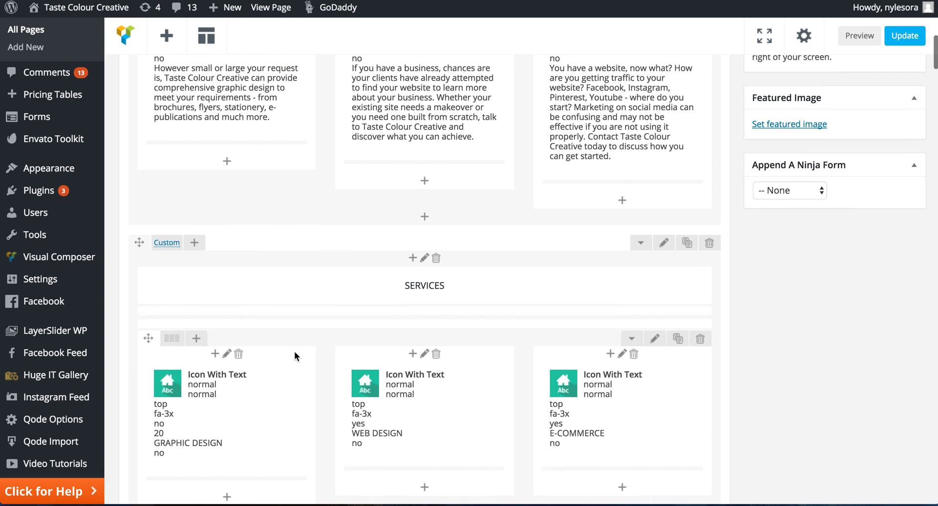
{"action": "left_click", "coordinate": [240, 414]}
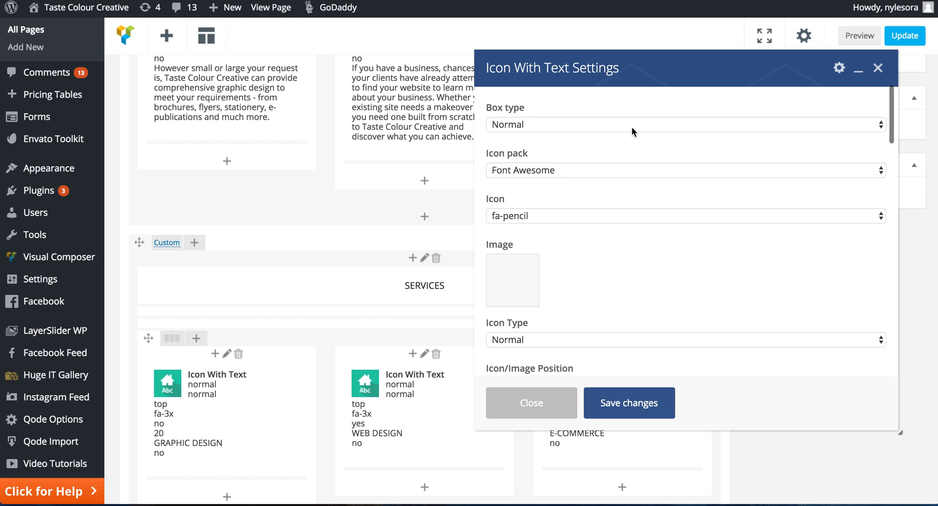
{"action": "scroll", "coordinate": [642, 250], "scroll_direction": "down", "scroll_amount": 5}
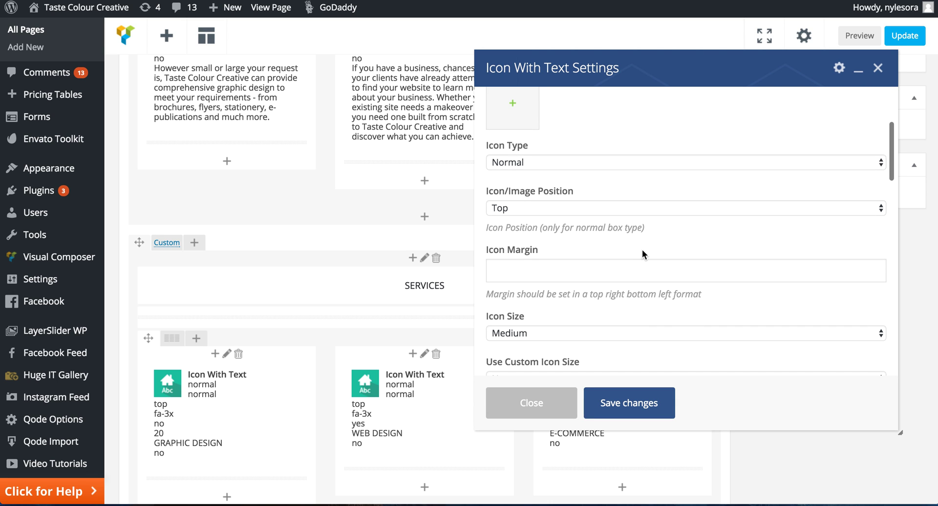
{"action": "left_click", "coordinate": [540, 405]}
{"action": "scroll", "coordinate": [541, 408], "scroll_direction": "down", "scroll_amount": 8}
{"action": "scroll", "coordinate": [540, 409], "scroll_direction": "up", "scroll_amount": 12}
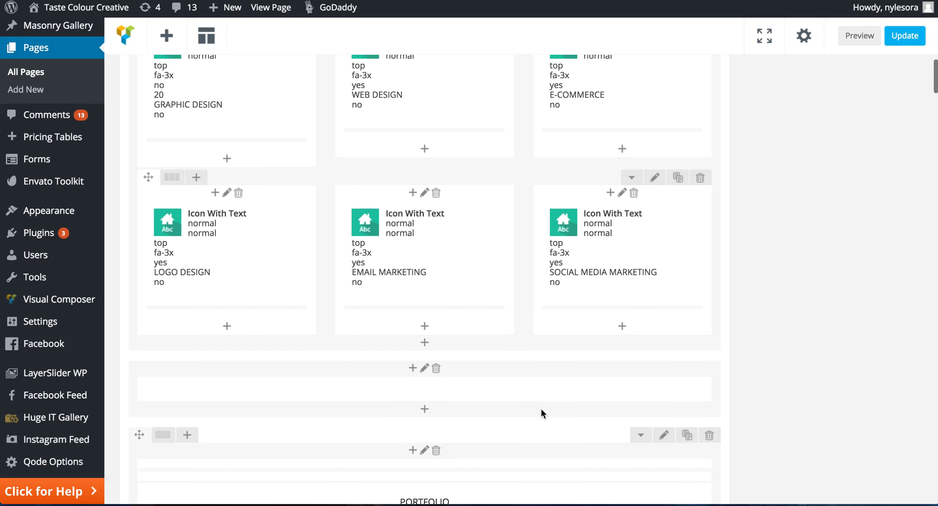